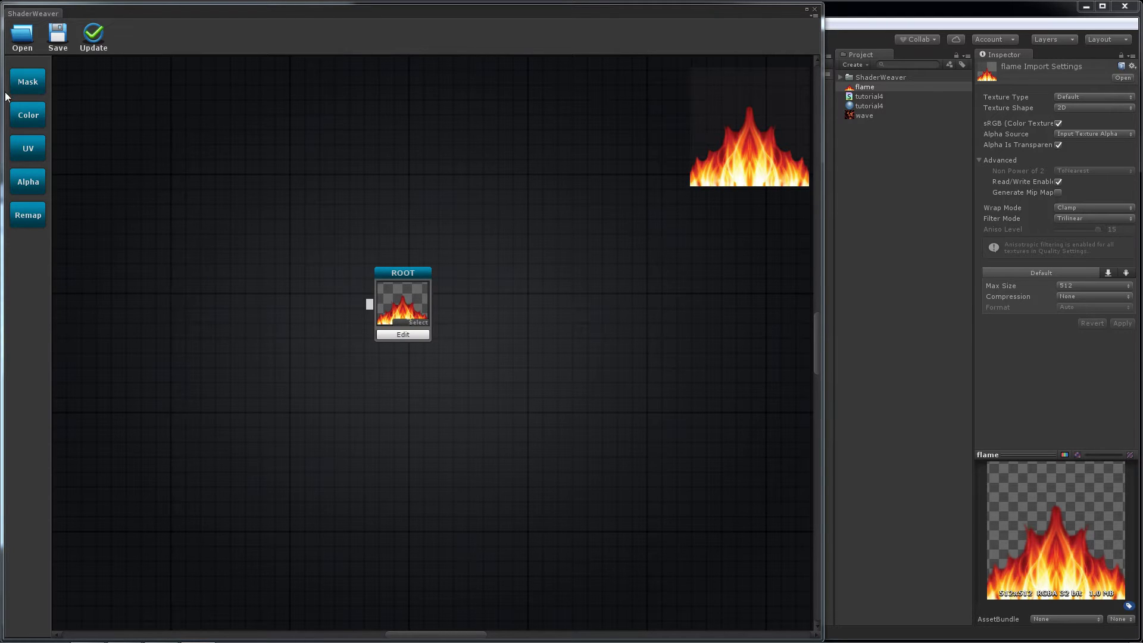
Add a UV node linked to the ROOT node and assign the wave texture to it
{"action": "left_click_drag", "start_coordinate": [28, 149], "coordinate": [372, 306]}
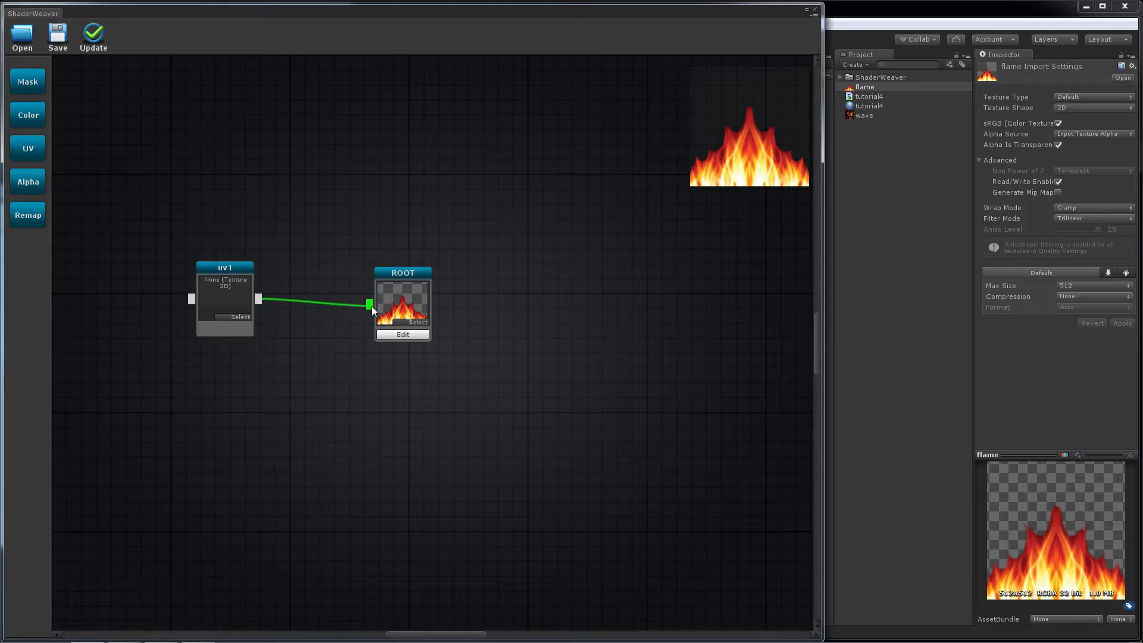
{"action": "left_click", "coordinate": [857, 117]}
{"action": "left_click_drag", "start_coordinate": [854, 117], "coordinate": [220, 298]}
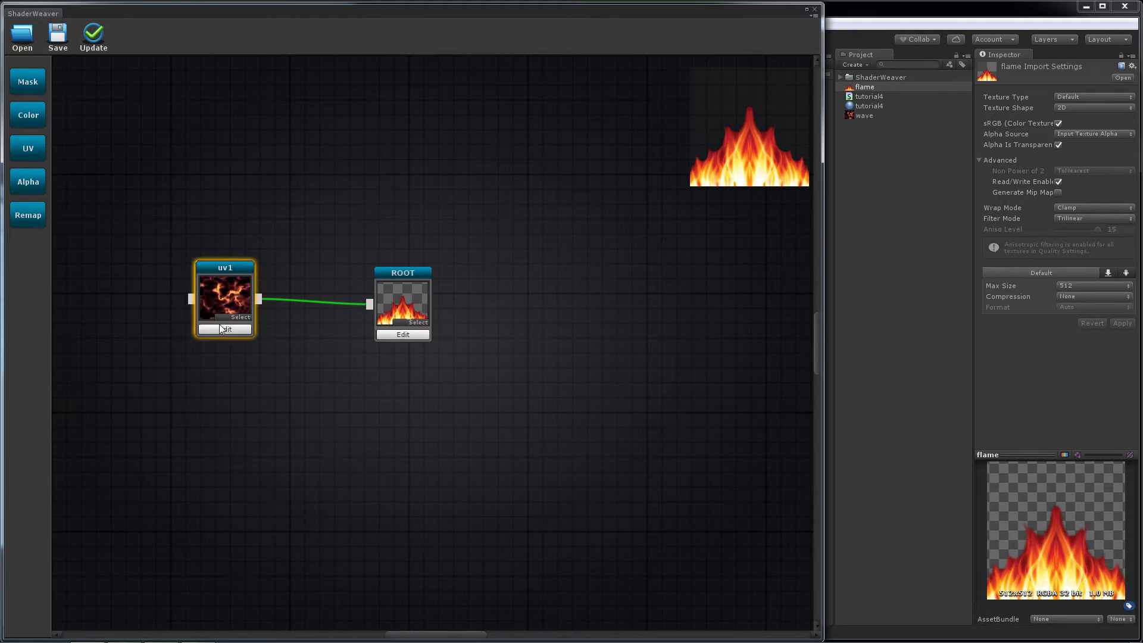
Open the uv1 node for editing and draw a straight upward Move vector of about 0.26 in Y
{"action": "left_click", "coordinate": [222, 331]}
{"action": "left_click", "coordinate": [89, 268]}
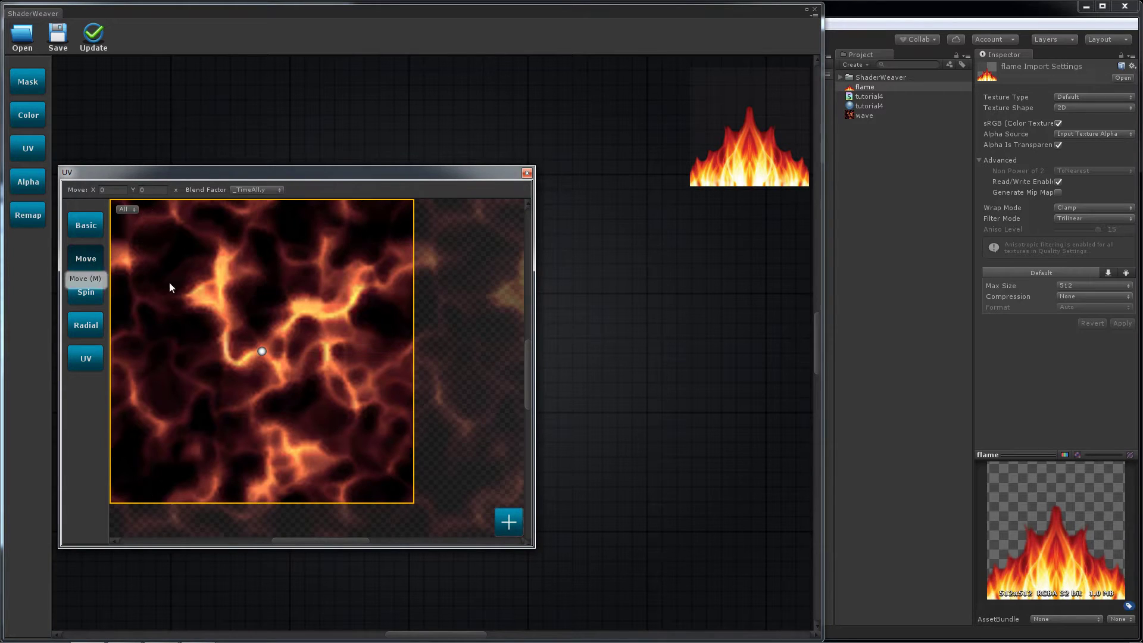
{"action": "left_click_drag", "start_coordinate": [263, 352], "coordinate": [262, 271]}
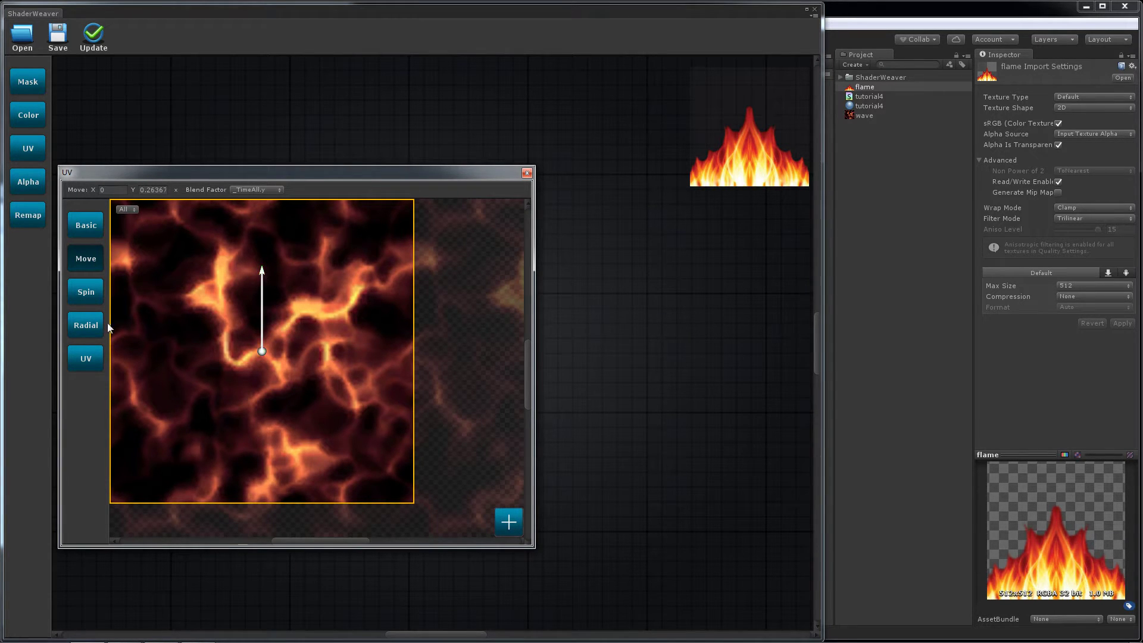
Draw the UV vectors R about (0, 0.26), G about (0.09, 0.08) and B about (-0.12, 0.10), and update the shader
{"action": "left_click", "coordinate": [86, 359]}
{"action": "left_click_drag", "start_coordinate": [260, 338], "coordinate": [314, 320]}
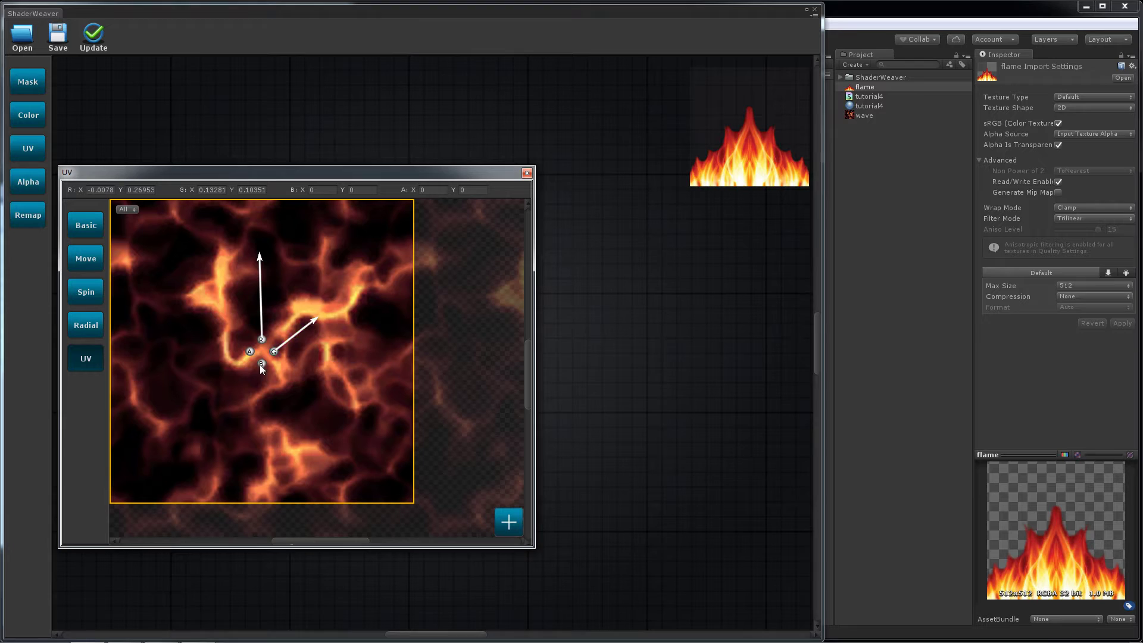
{"action": "left_click_drag", "start_coordinate": [261, 363], "coordinate": [220, 337]}
{"action": "left_click", "coordinate": [92, 39]}
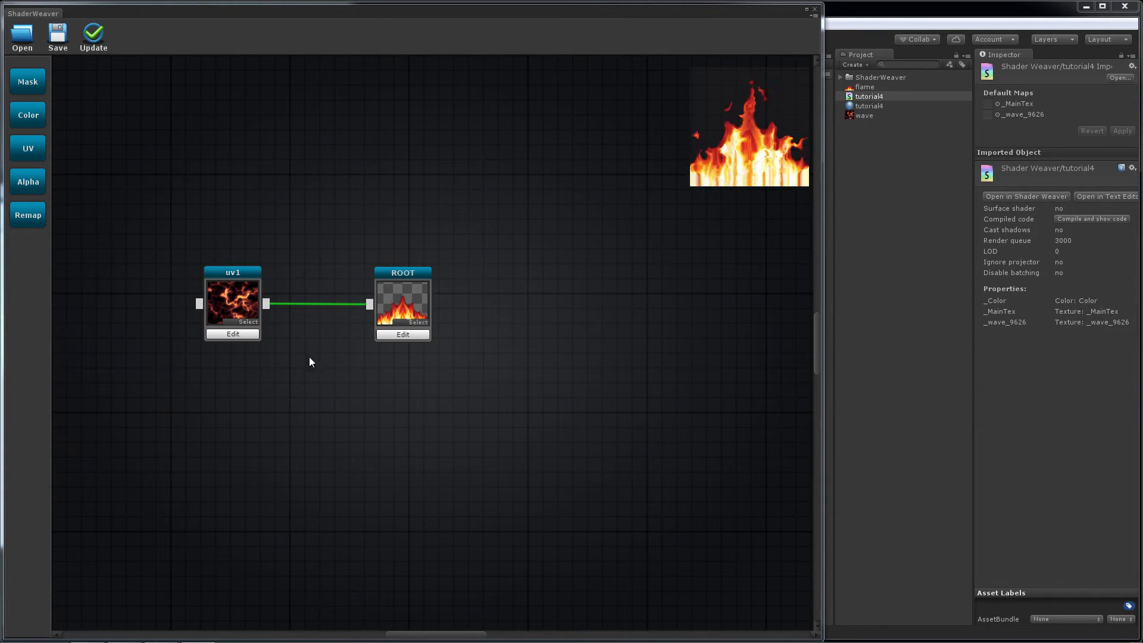
Create two custom range parameters named Speed and Amount in the uv1 node's settings
{"action": "left_click", "coordinate": [233, 335]}
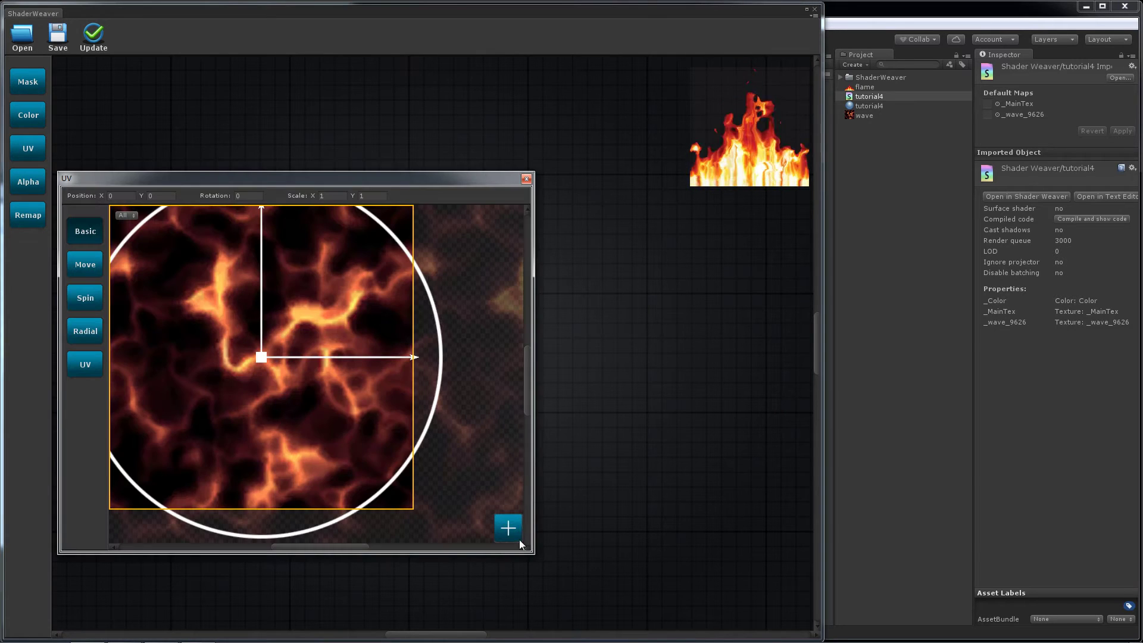
{"action": "left_click", "coordinate": [507, 528]}
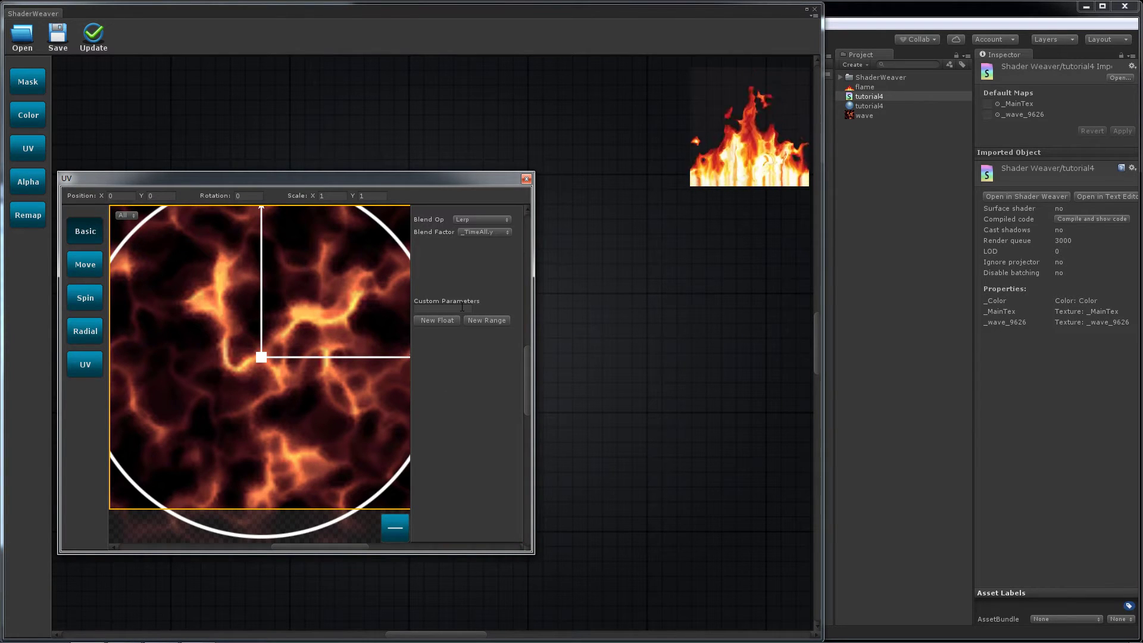
{"action": "left_click", "coordinate": [425, 308]}
{"action": "type", "text": "Sp"}
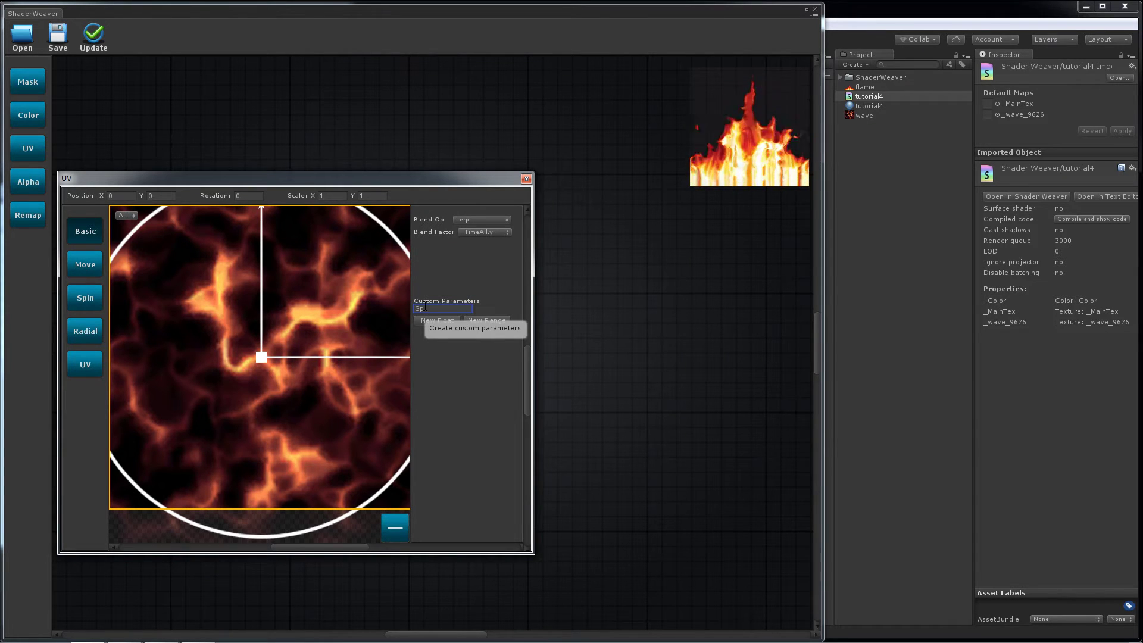
{"action": "type", "text": "eed"}
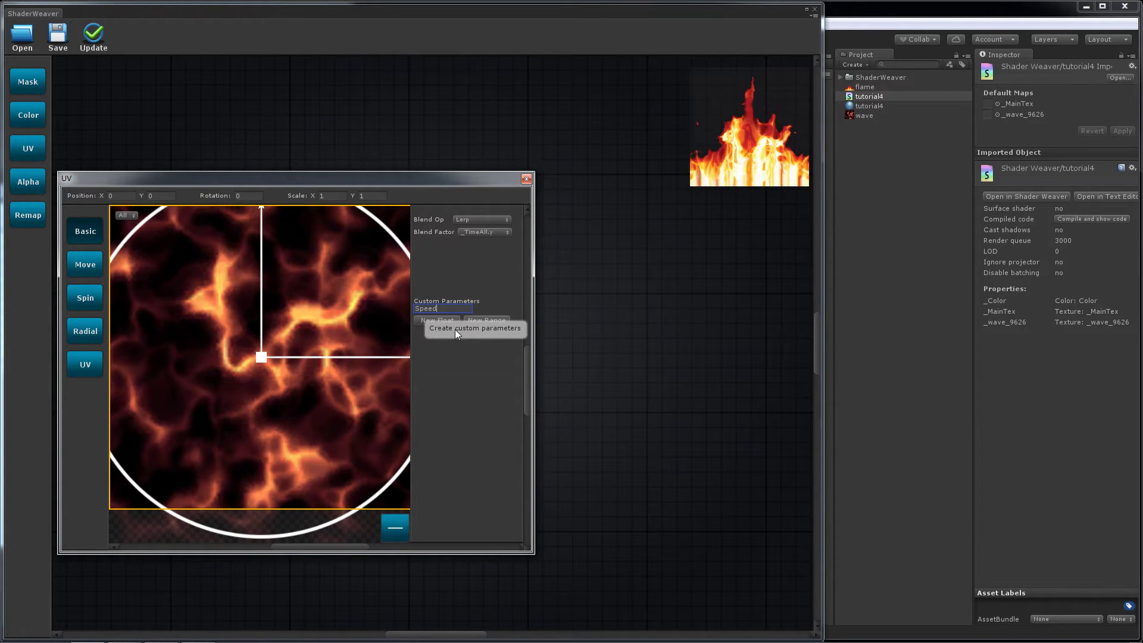
{"action": "left_click", "coordinate": [480, 323]}
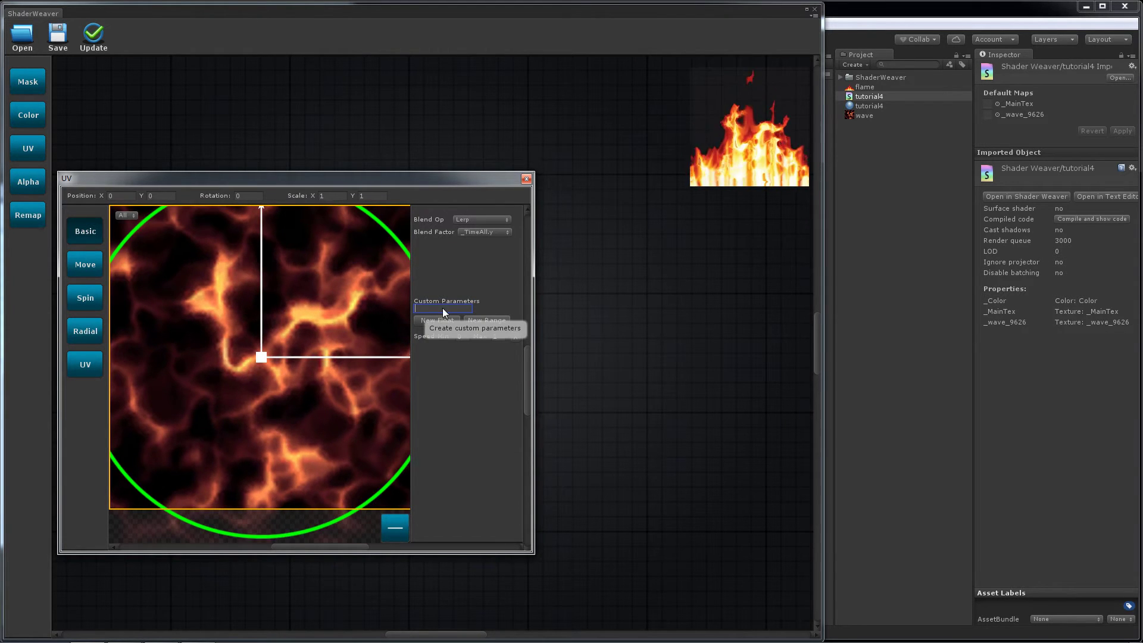
{"action": "type", "text": "Amount"}
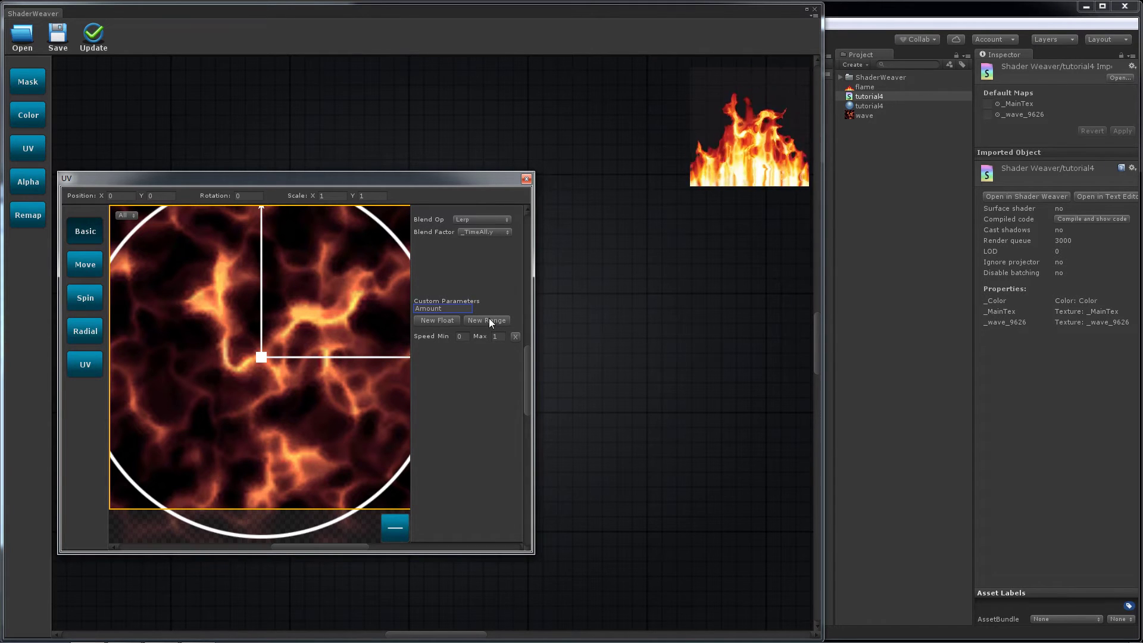
{"action": "left_click", "coordinate": [488, 320]}
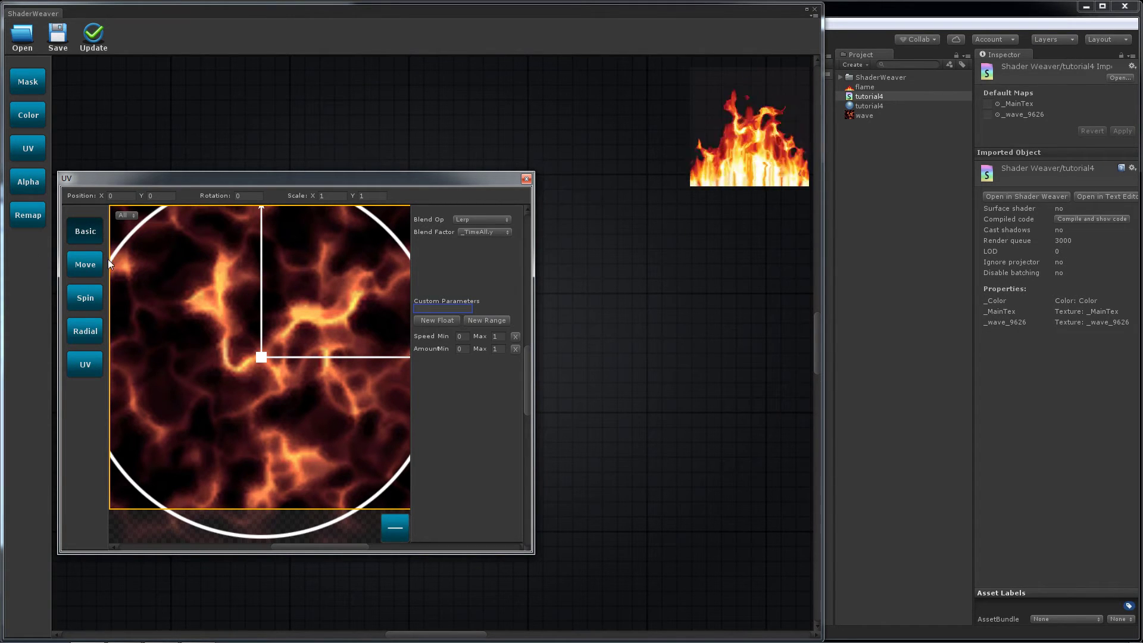
Set the Move blend factor to Speed and the node's overall blend factor to Amount, and update the shader
{"action": "left_click", "coordinate": [93, 267]}
{"action": "left_click", "coordinate": [248, 196]}
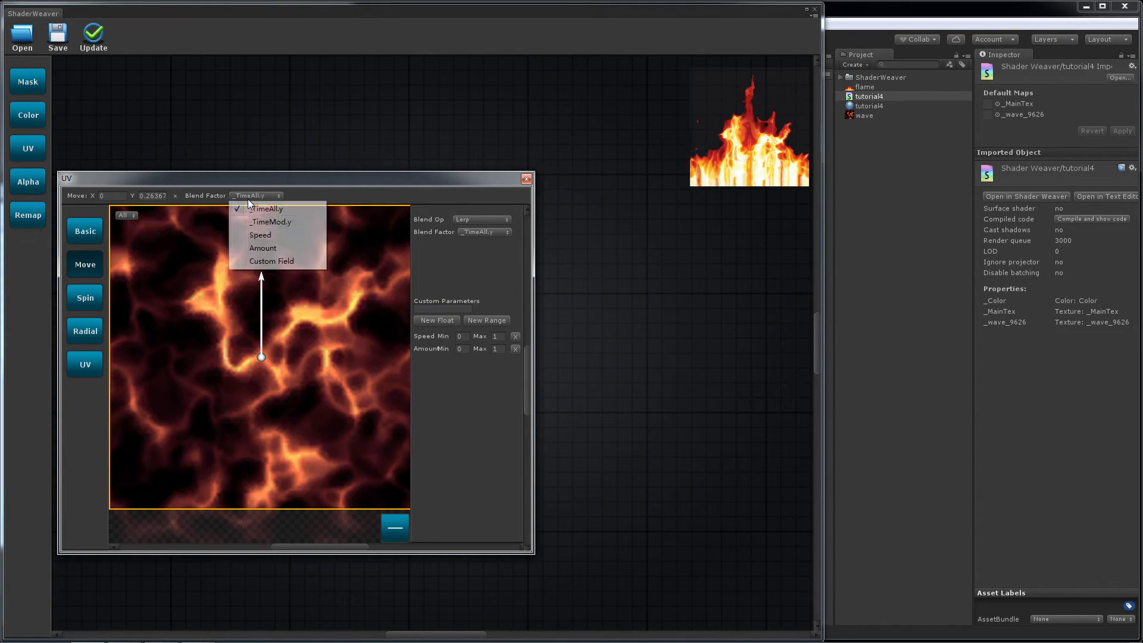
{"action": "left_click", "coordinate": [250, 236]}
{"action": "left_click", "coordinate": [90, 365]}
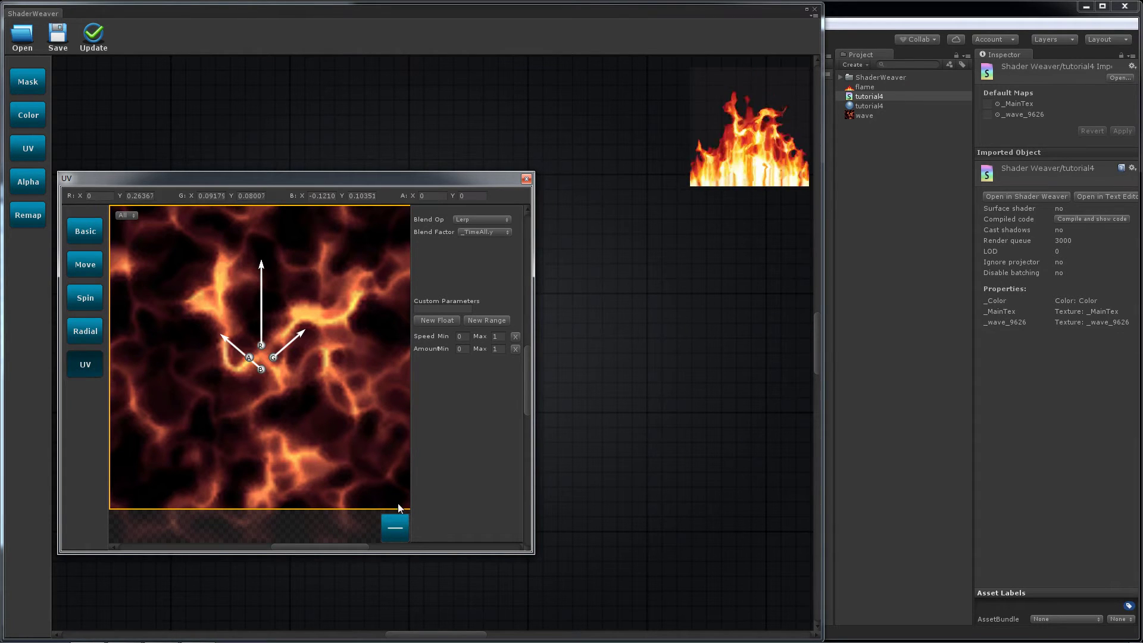
{"action": "left_click", "coordinate": [479, 232]}
{"action": "left_click", "coordinate": [485, 285]}
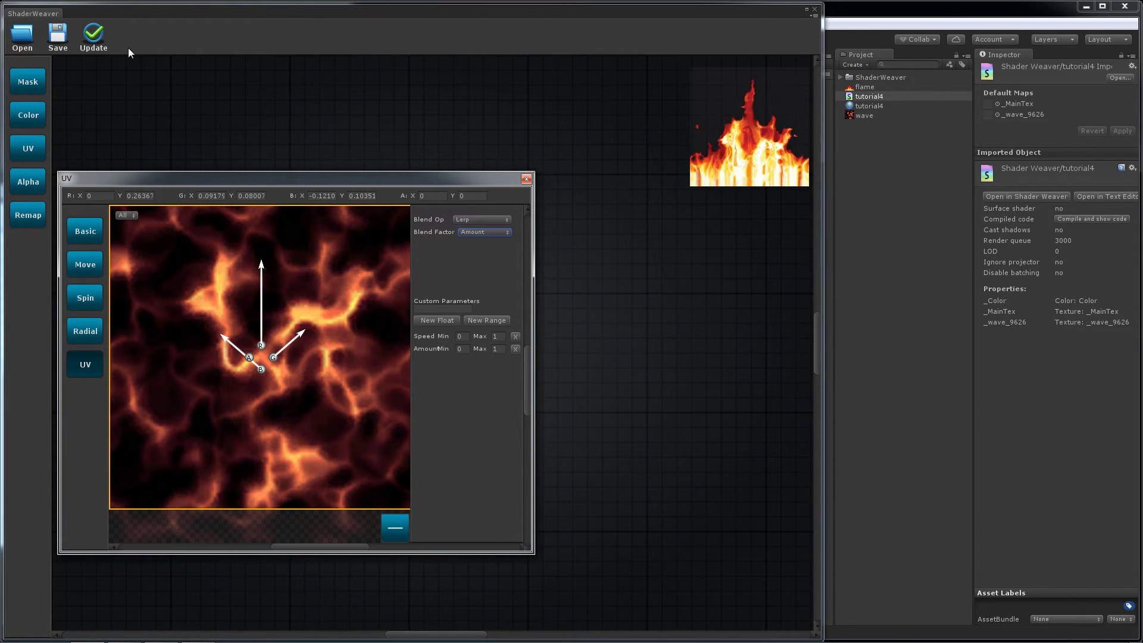
{"action": "left_click", "coordinate": [95, 37]}
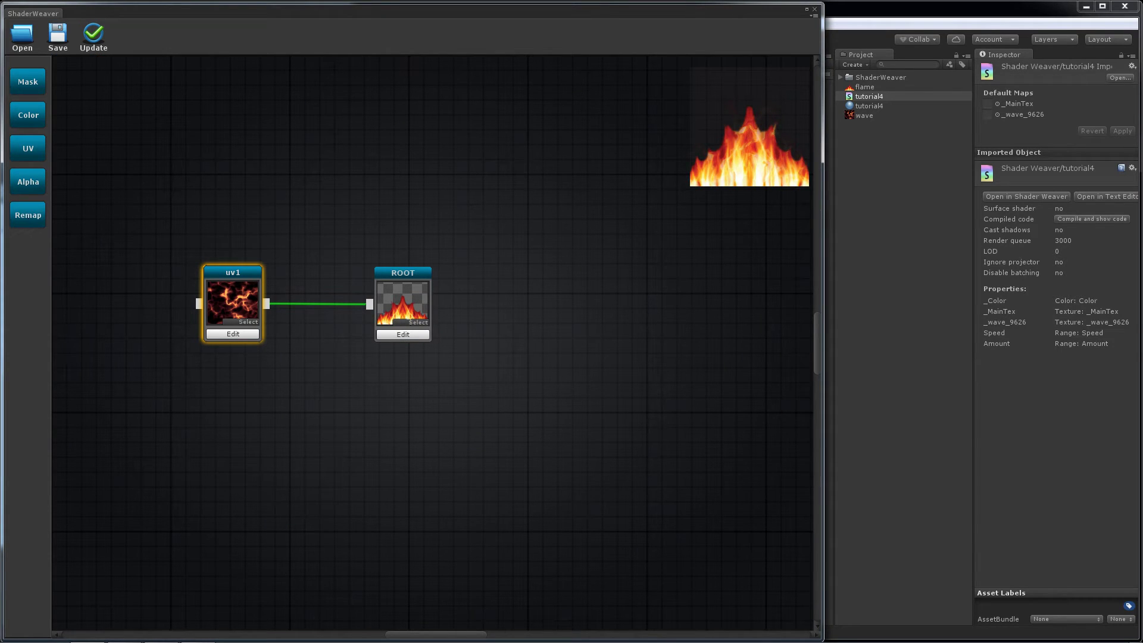
Reopen the uv1 node and reset its G and B UV vectors to 0
{"action": "left_click", "coordinate": [233, 334]}
{"action": "left_click", "coordinate": [88, 267]}
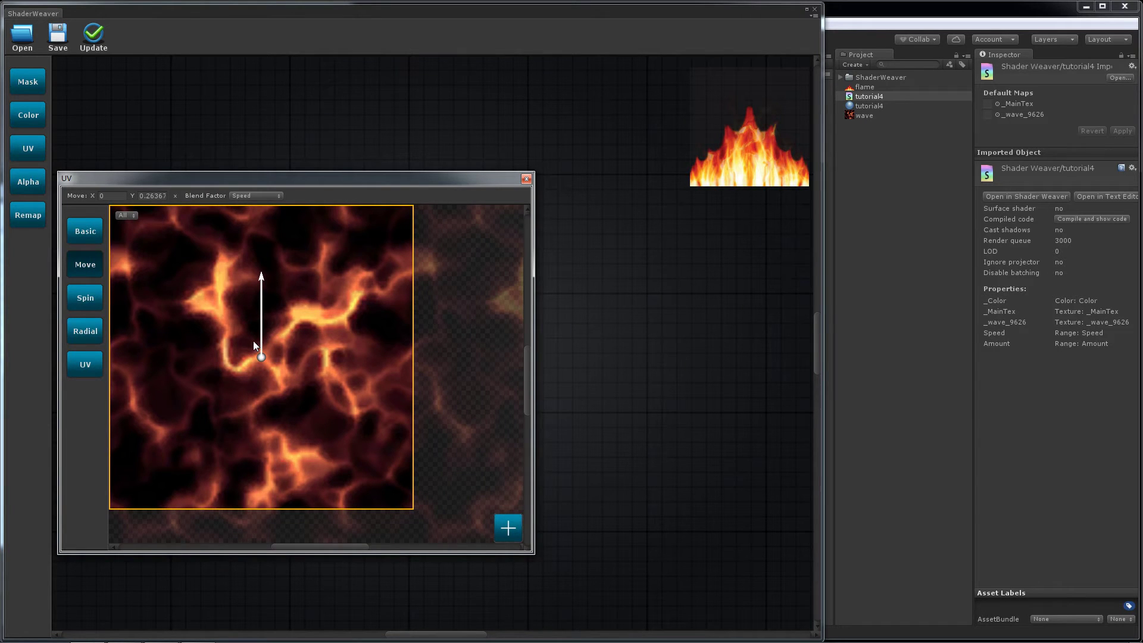
{"action": "left_click", "coordinate": [86, 366]}
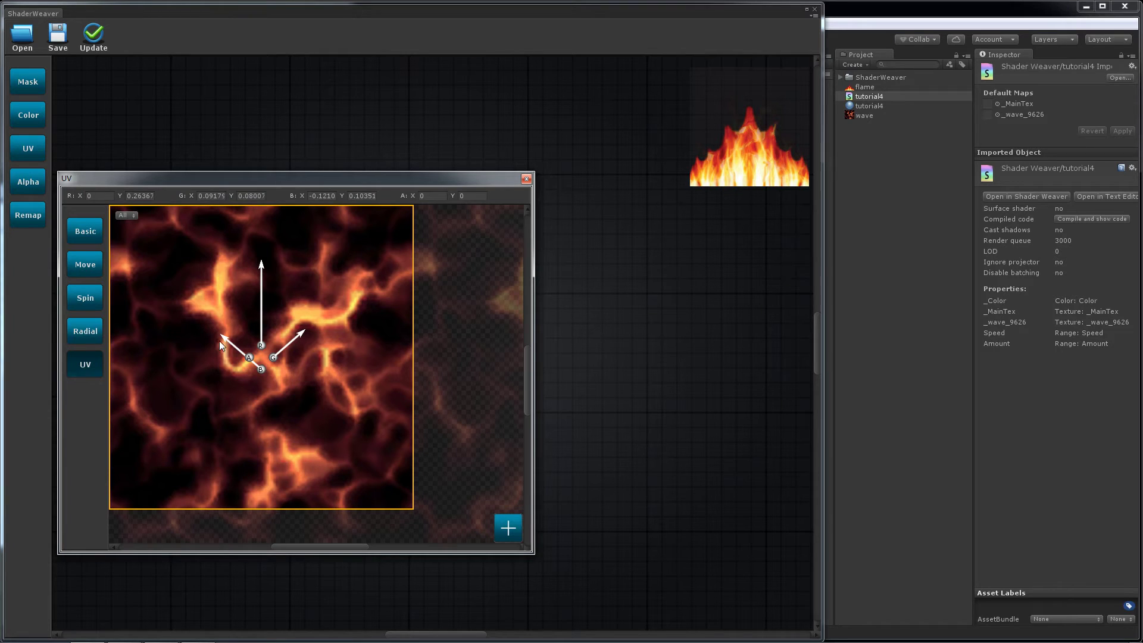
{"action": "left_click_drag", "start_coordinate": [220, 341], "coordinate": [260, 369]}
{"action": "left_click", "coordinate": [212, 195]}
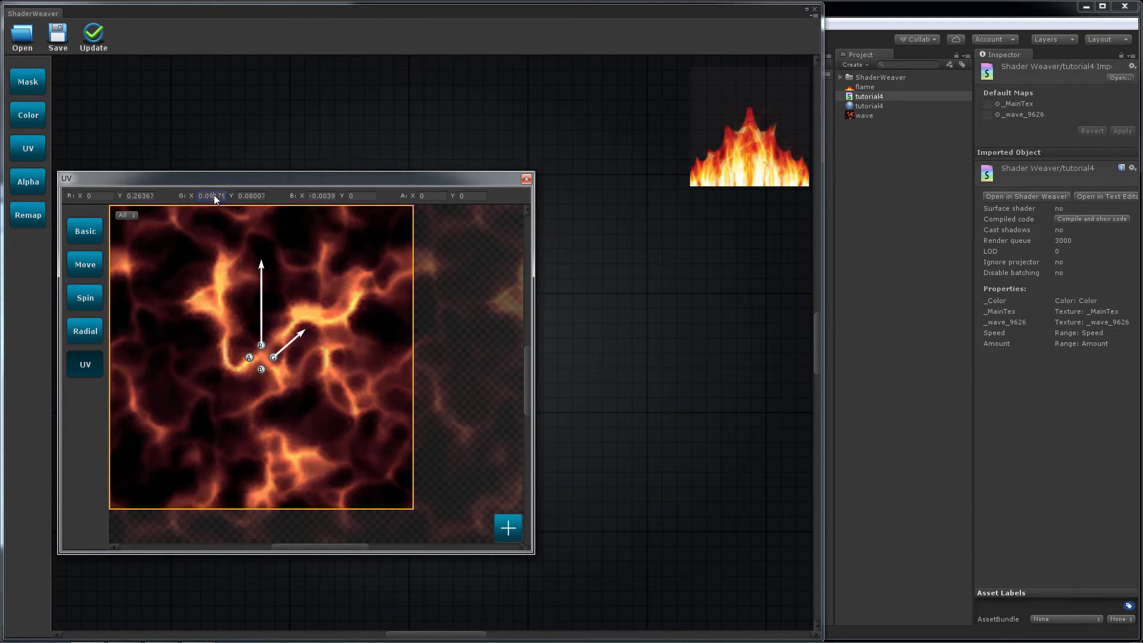
{"action": "type", "text": "0"}
{"action": "left_click", "coordinate": [250, 196]}
{"action": "type", "text": "0"}
{"action": "left_click", "coordinate": [316, 195]}
{"action": "type", "text": "0"}
Show only the R channel in the UV editor and raise the Amount value of the tutorial4 material
{"action": "left_click", "coordinate": [130, 214]}
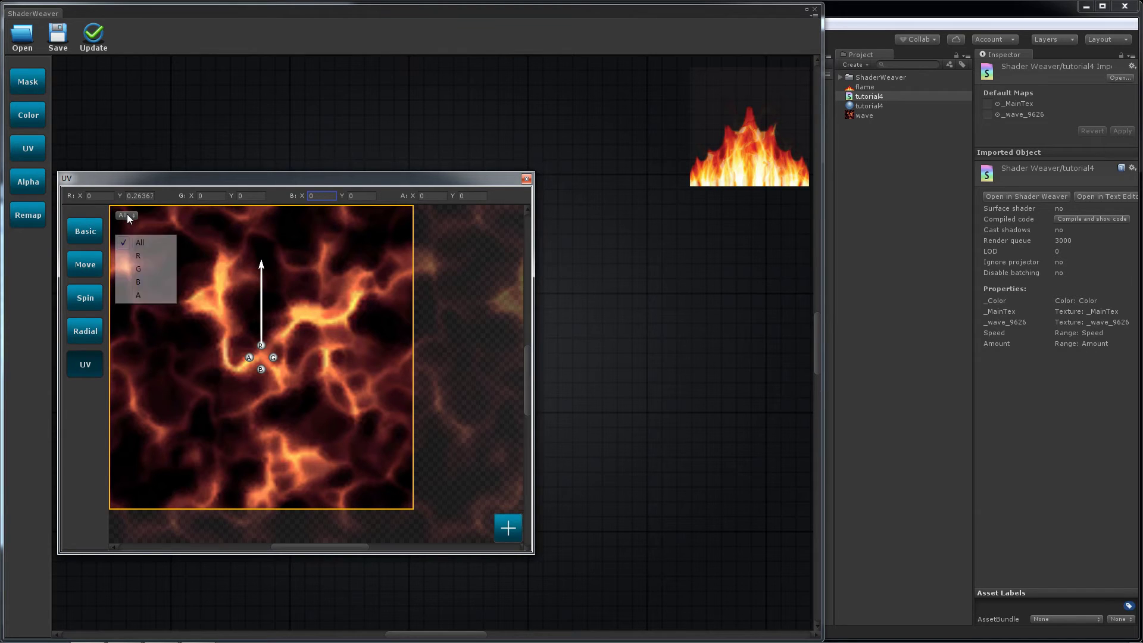
{"action": "left_click", "coordinate": [143, 257]}
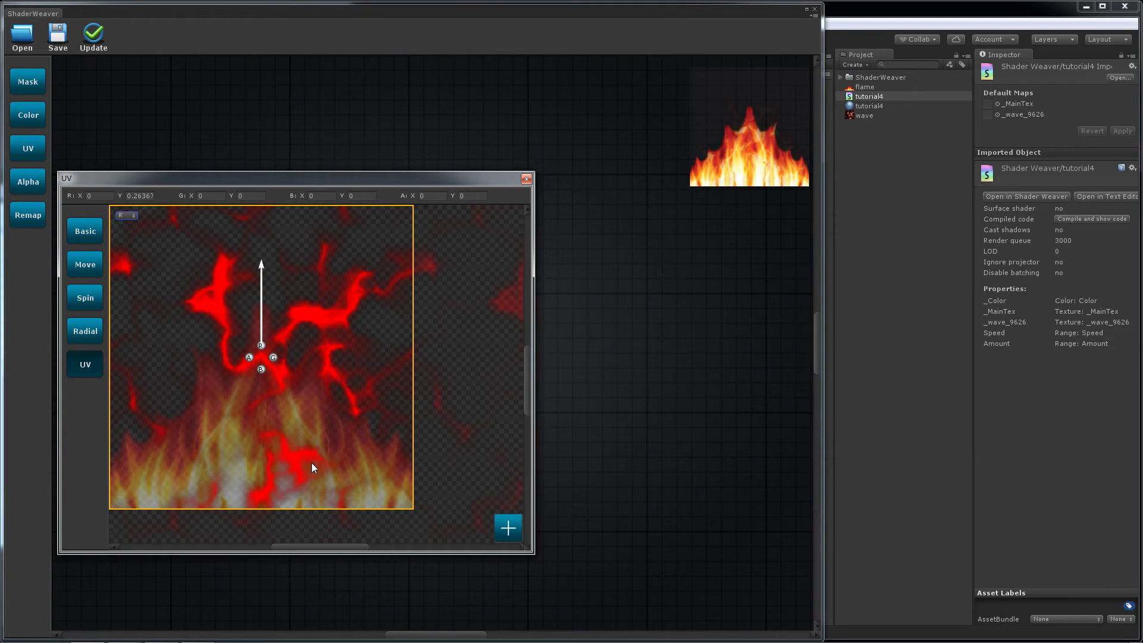
{"action": "left_click", "coordinate": [873, 105]}
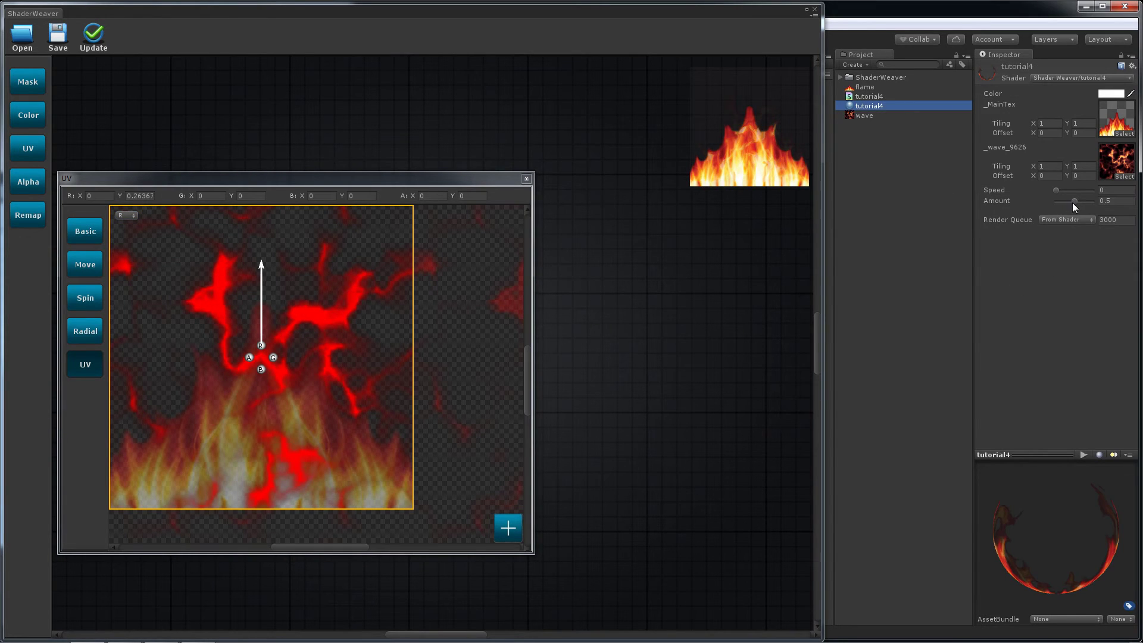
{"action": "mouse_move", "coordinate": [1074, 201]}
{"action": "left_mouse_down"}
{"action": "mouse_move", "coordinate": [1043, 206]}
{"action": "mouse_move", "coordinate": [1080, 201]}
{"action": "left_mouse_up"}
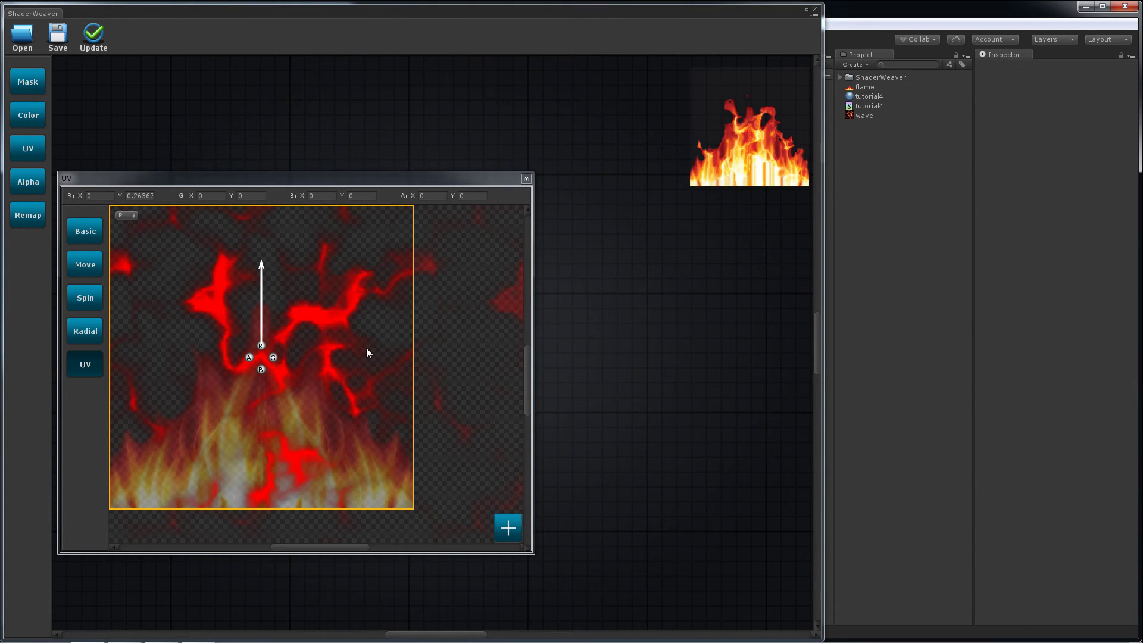
Redraw the G vector up-right to about (0.16, 0.11) and the B vector up-left, and set the Move blend factor to _TimeAll.y
{"action": "left_click_drag", "start_coordinate": [273, 358], "coordinate": [320, 324]}
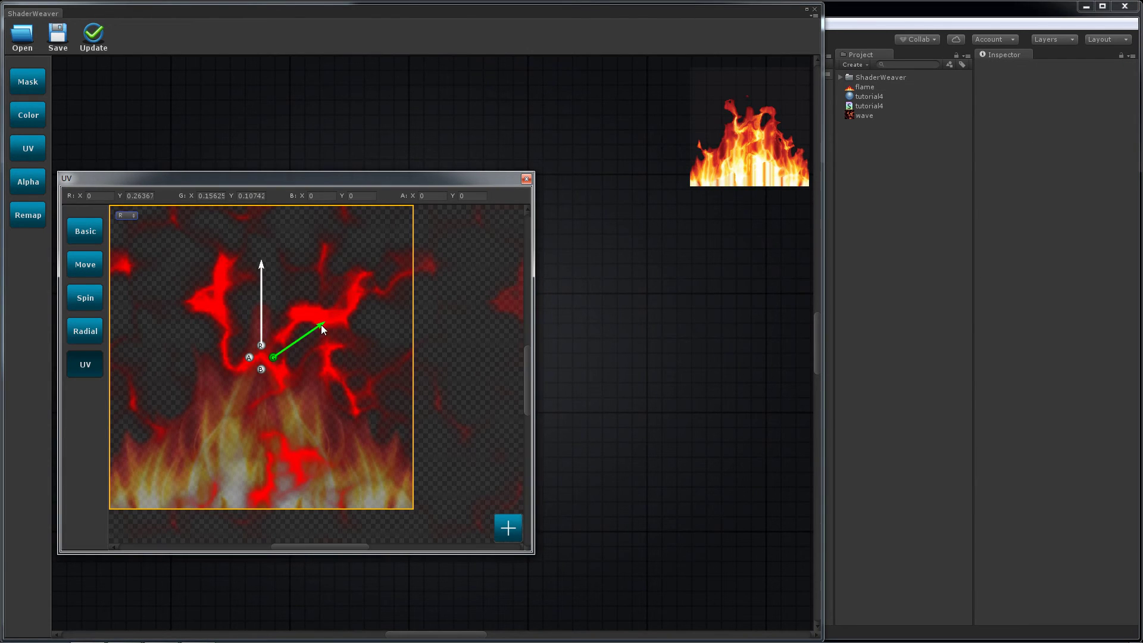
{"action": "left_click_drag", "start_coordinate": [262, 368], "coordinate": [200, 331]}
{"action": "left_click", "coordinate": [90, 266]}
{"action": "left_click", "coordinate": [234, 196]}
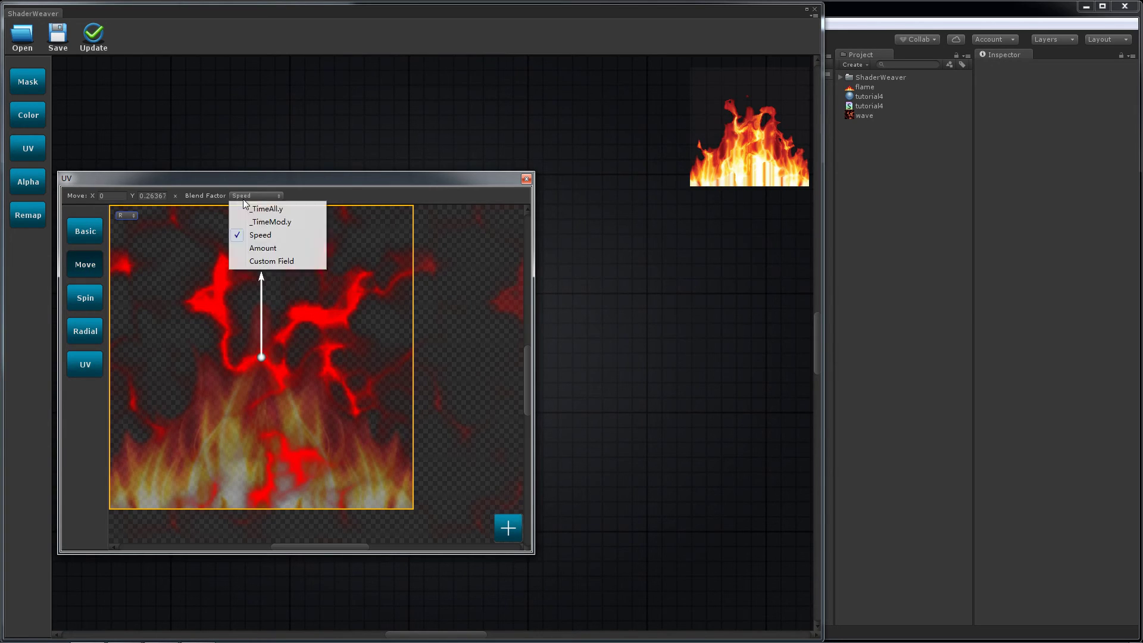
{"action": "left_click", "coordinate": [263, 215]}
Switch the uv1 node's overall blend factor from Amount to a time-based factor and update the shader
{"action": "left_click", "coordinate": [507, 528]}
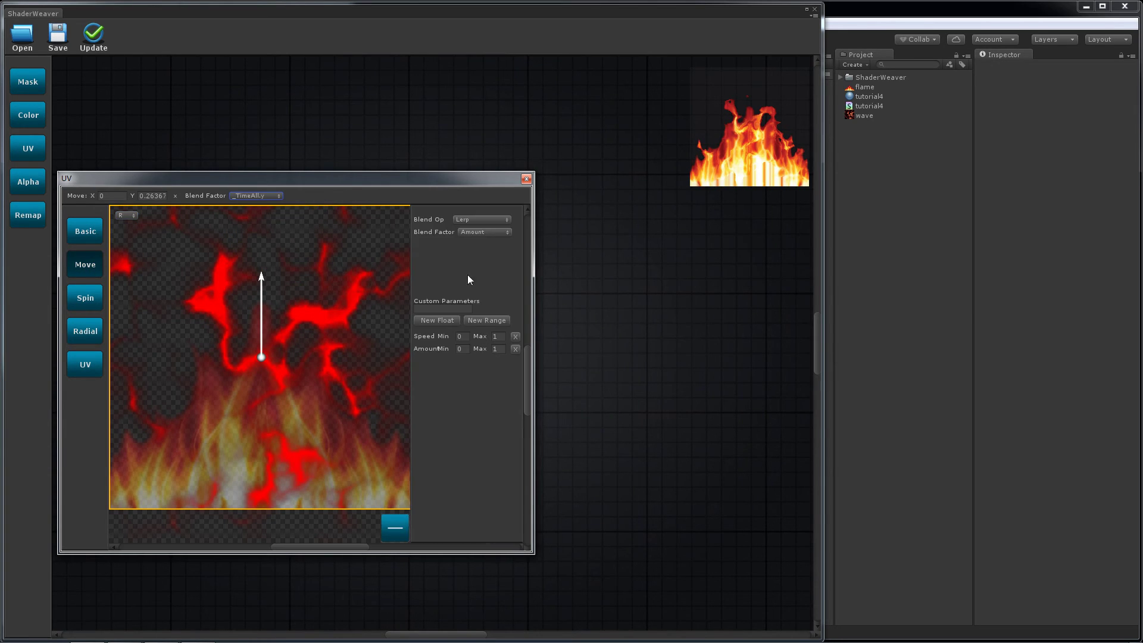
{"action": "left_click", "coordinate": [477, 233]}
{"action": "left_click", "coordinate": [485, 253]}
{"action": "left_click", "coordinate": [99, 40]}
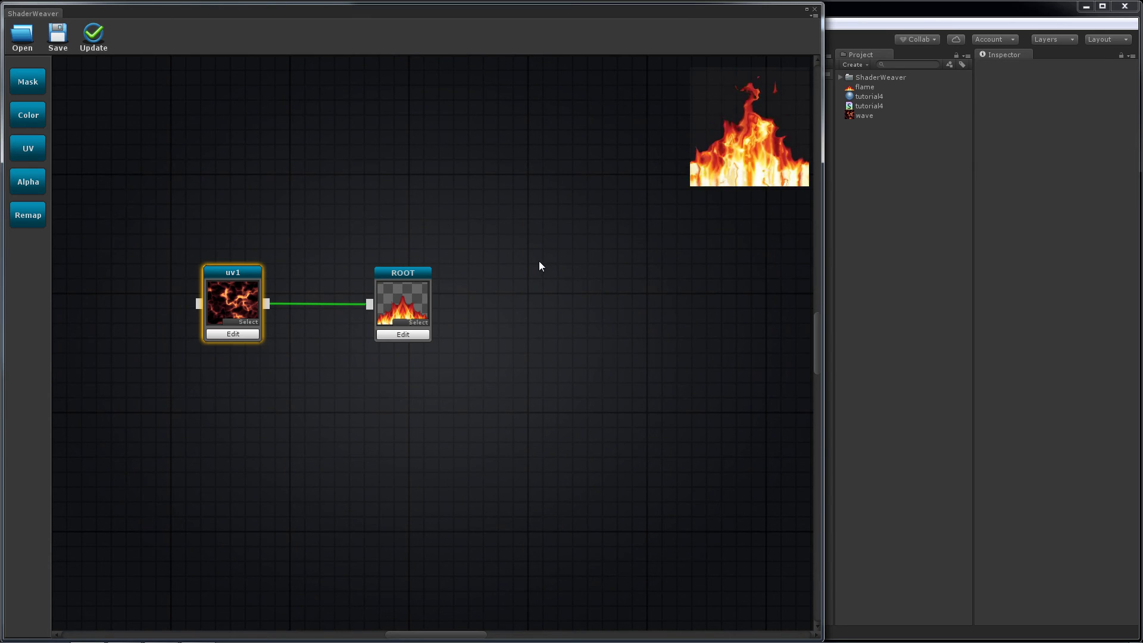
{"action": "left_click", "coordinate": [871, 87]}
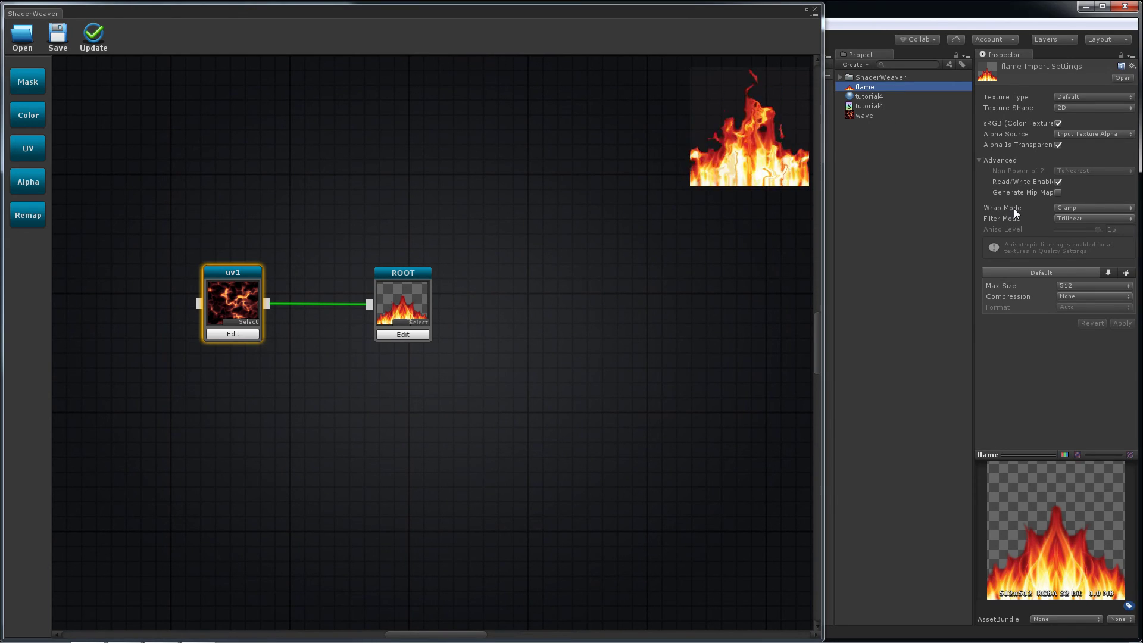
{"action": "left_click", "coordinate": [1065, 207]}
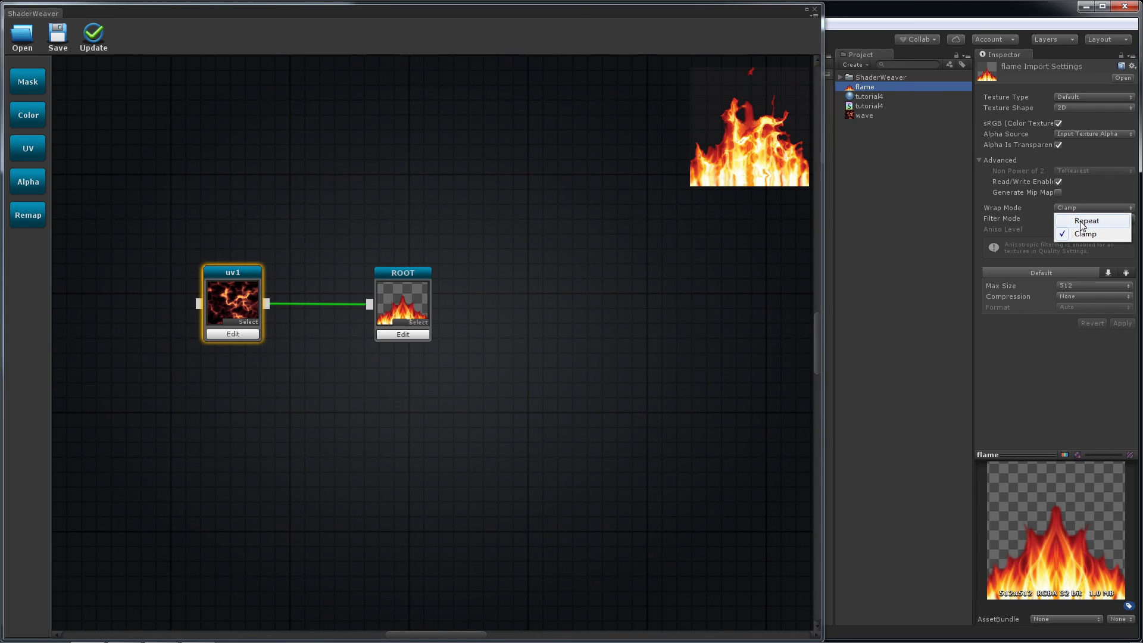
{"action": "left_click", "coordinate": [863, 170]}
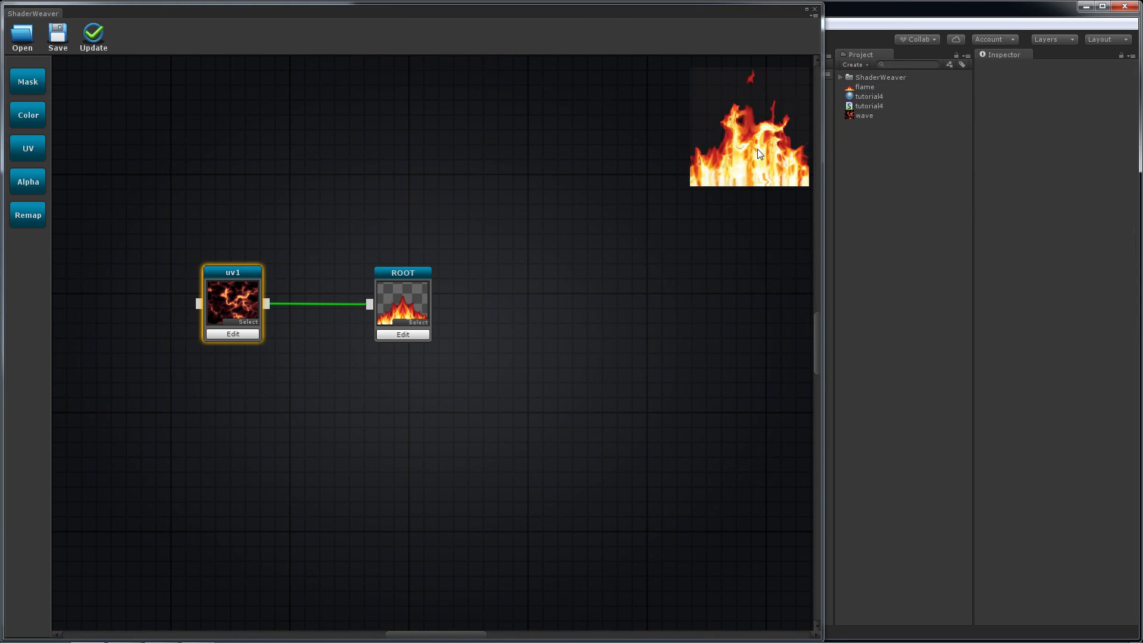
Try the Repeat wrap mode on the flame texture and set it back to Clamp
{"action": "left_click", "coordinate": [873, 86]}
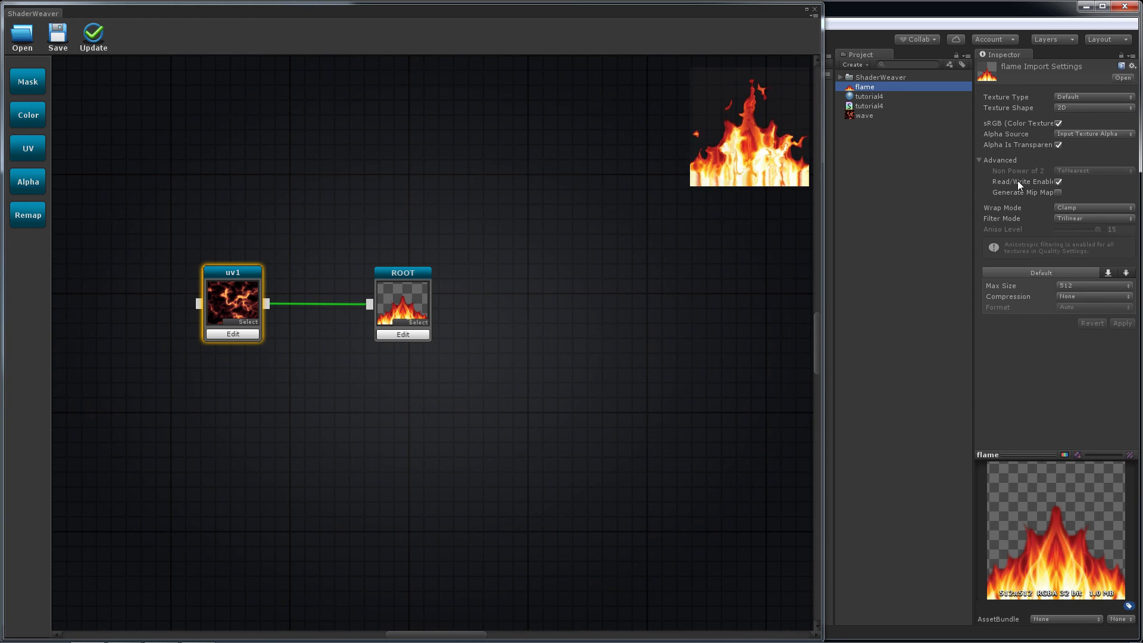
{"action": "left_click", "coordinate": [1063, 207]}
{"action": "left_click", "coordinate": [1070, 219]}
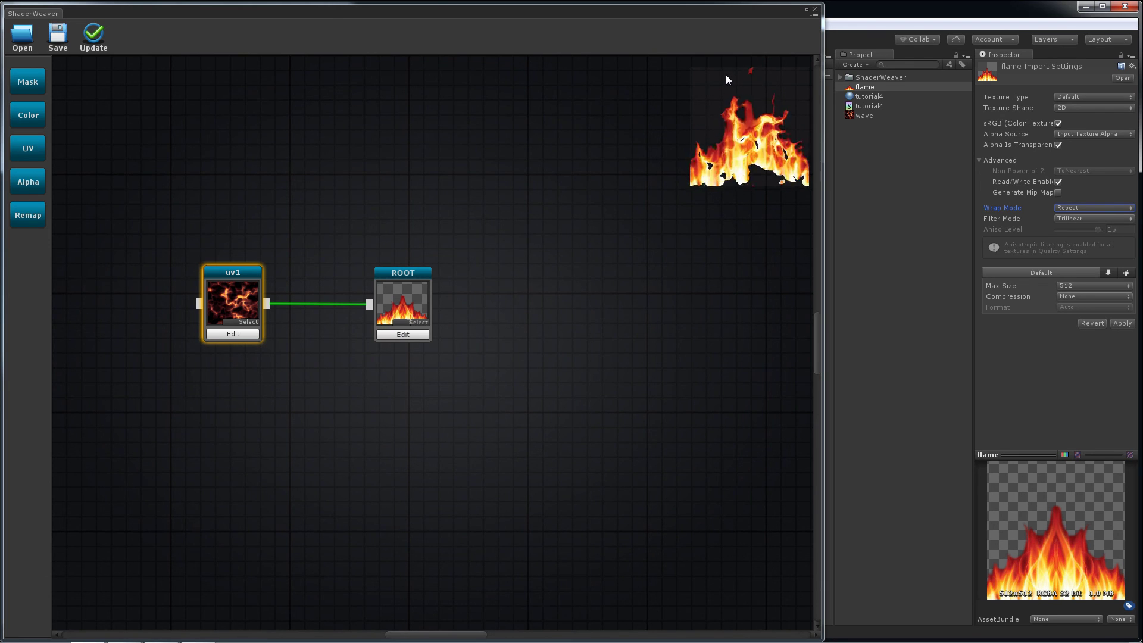
{"action": "left_click", "coordinate": [1065, 208]}
{"action": "left_click", "coordinate": [1068, 234]}
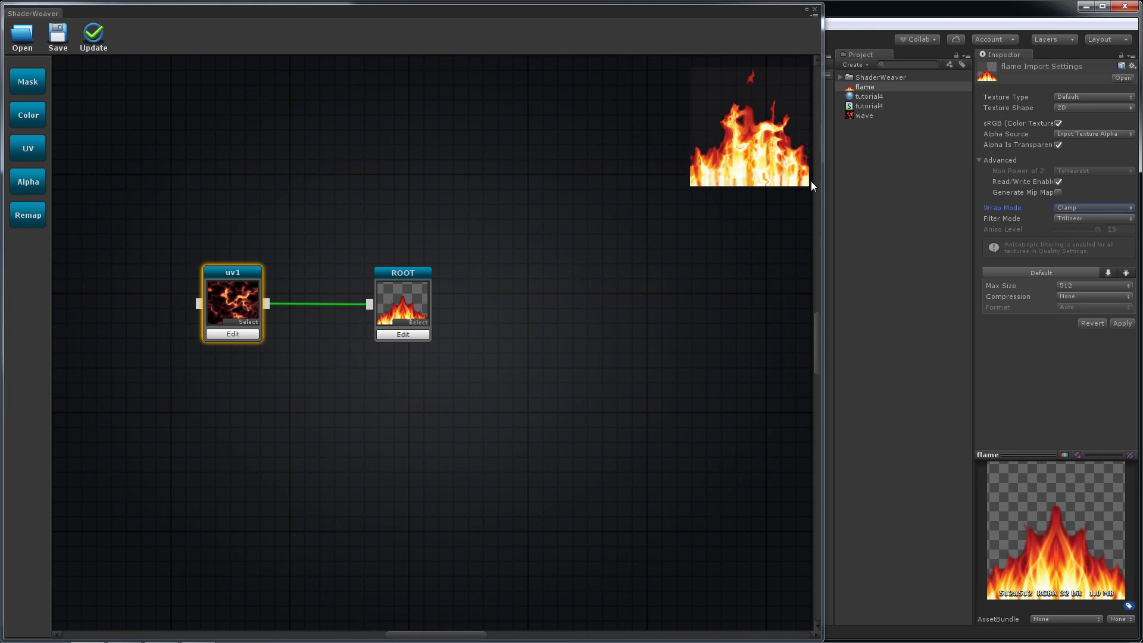